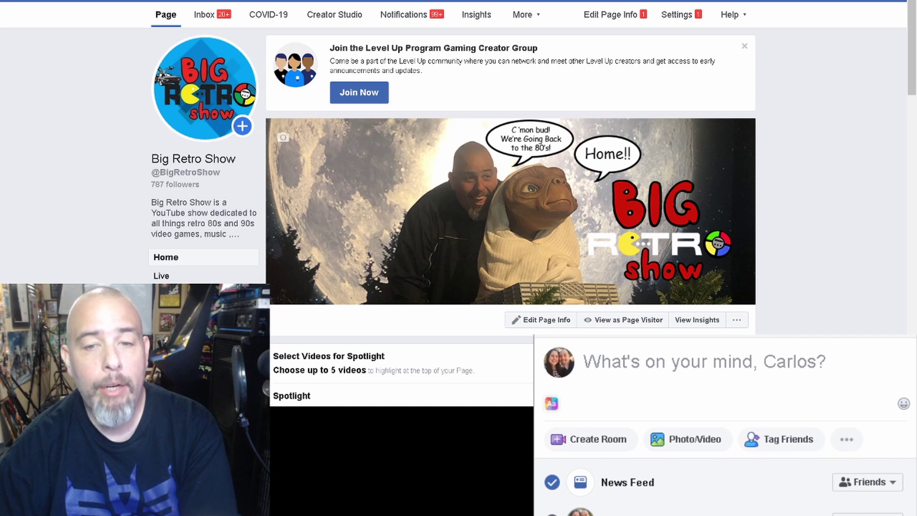
- Draft the test message 'hi how are you' in the Page's post composer
left_click(712, 363)
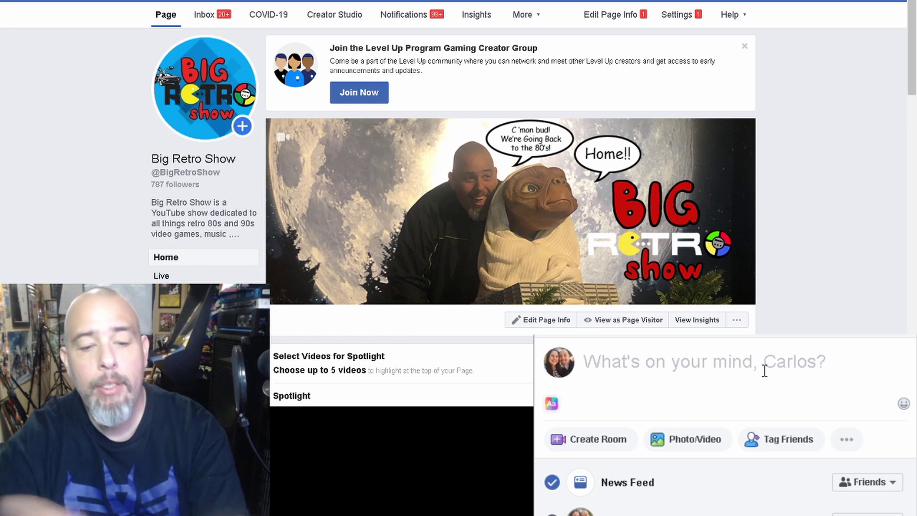
type("hi how are tu")
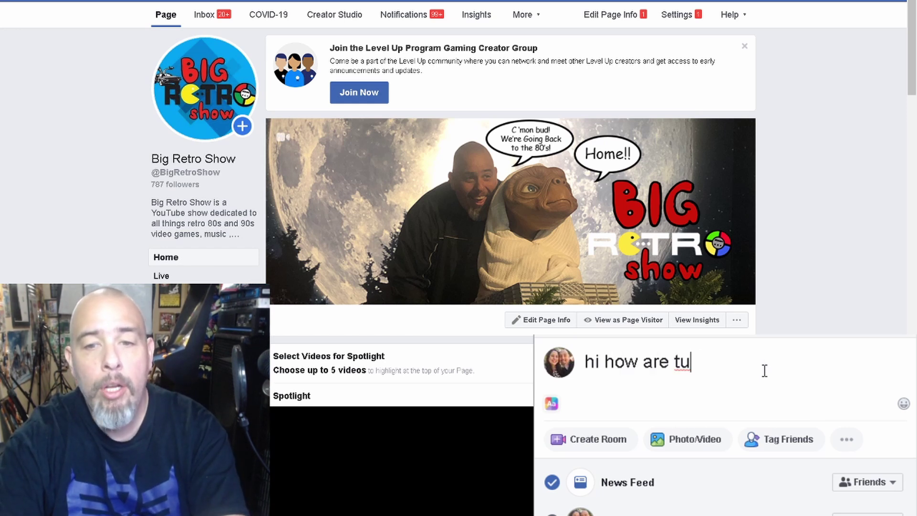
key("BackSpace")
key("BackSpace")
type("you")
- Clear the draft, expand more post options, and scroll down to the Create row's Live button
key("BackSpace")
key("BackSpace")
key("BackSpace")
key("BackSpace")
key("BackSpace")
key("BackSpace")
key("BackSpace")
key("BackSpace")
key("BackSpace")
key("BackSpace")
key("BackSpace")
key("BackSpace")
key("BackSpace")
key("BackSpace")
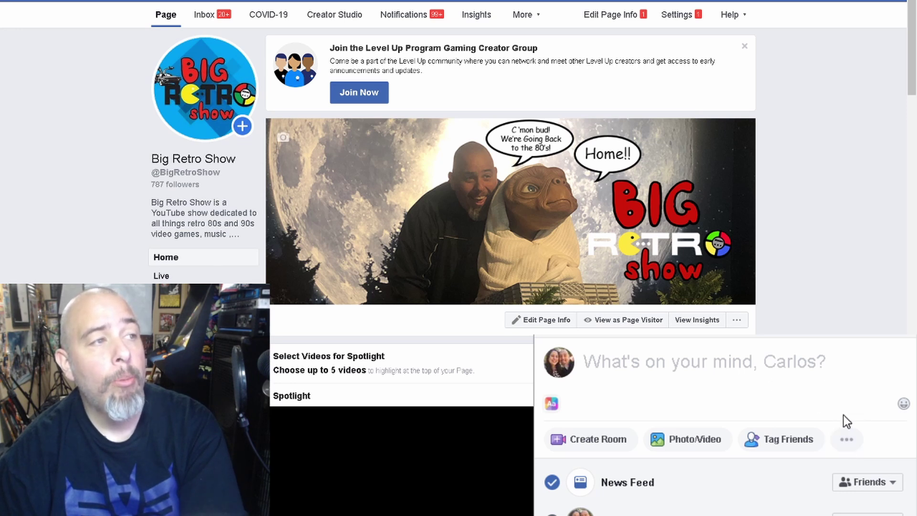
left_click(846, 440)
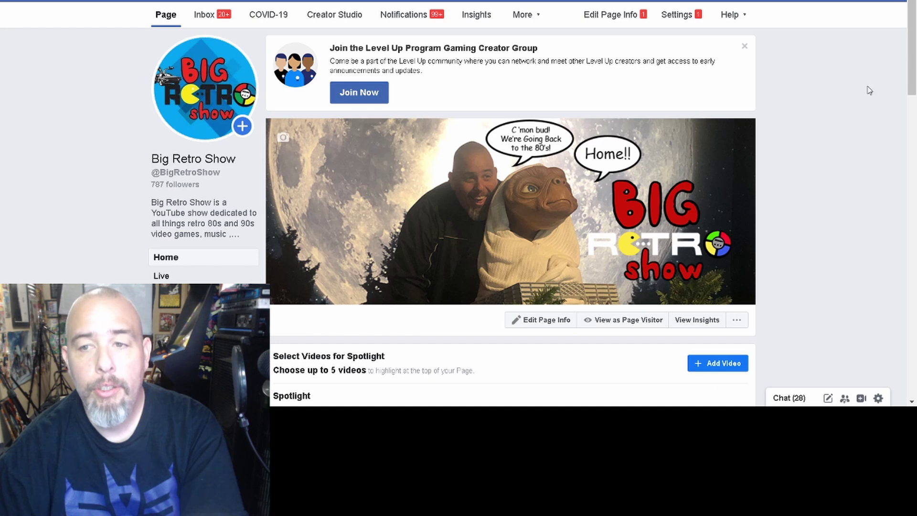
left_click_drag(913, 42, 907, 158)
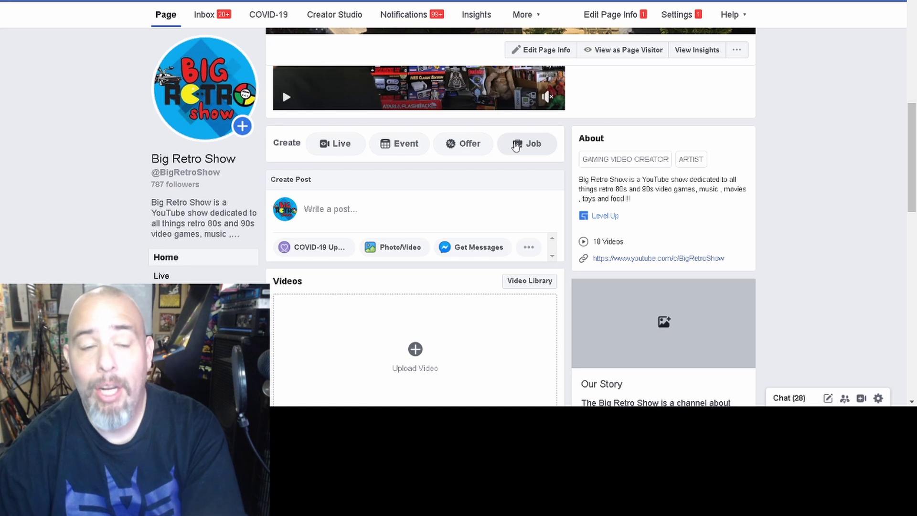
- Start a live video from the Create row, opening Live Producer with a persistent stream key
left_click(338, 149)
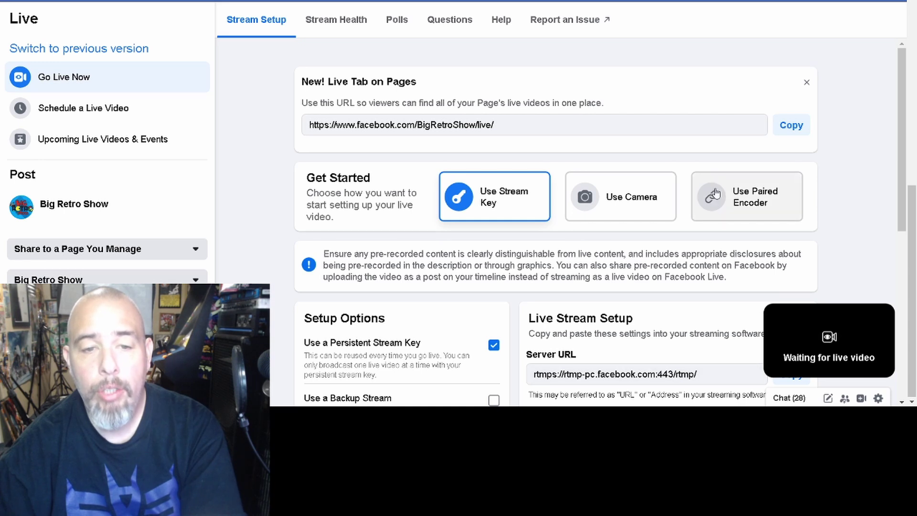
mouse_move(771, 358)
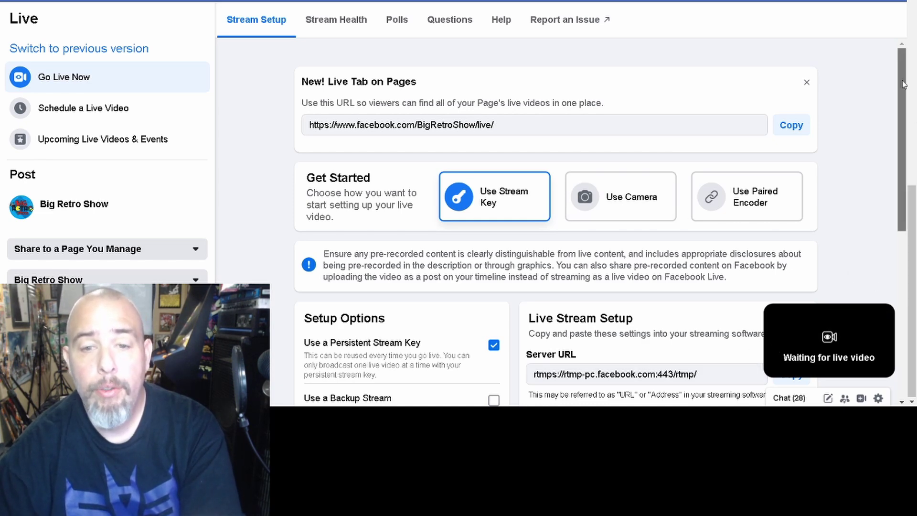
scroll(901, 101, "down", 1)
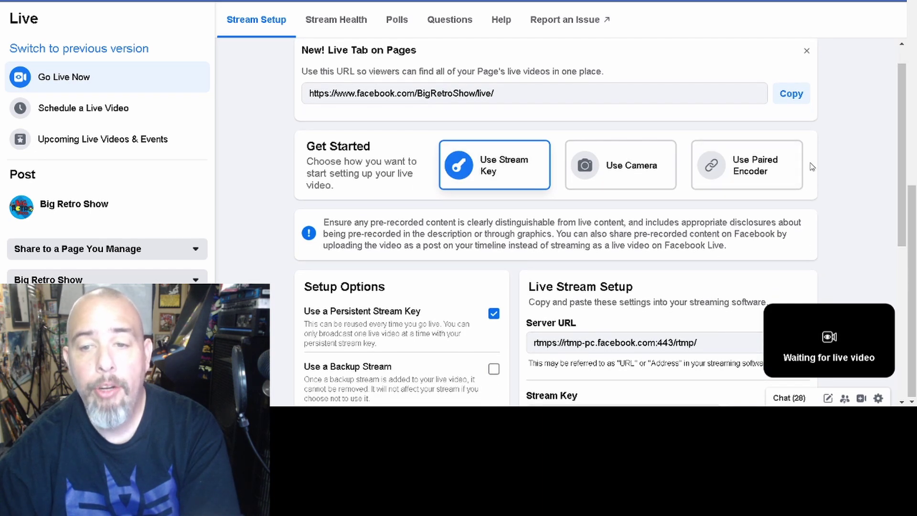
- Choose streaming from camera, retry camera and microphone access, then jump to the Setup panel
left_click(630, 165)
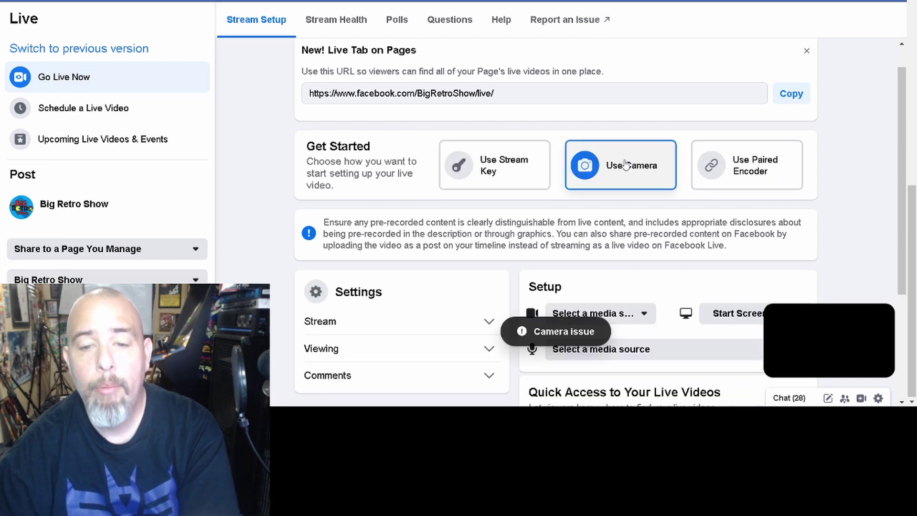
left_click_drag(898, 128, 896, 179)
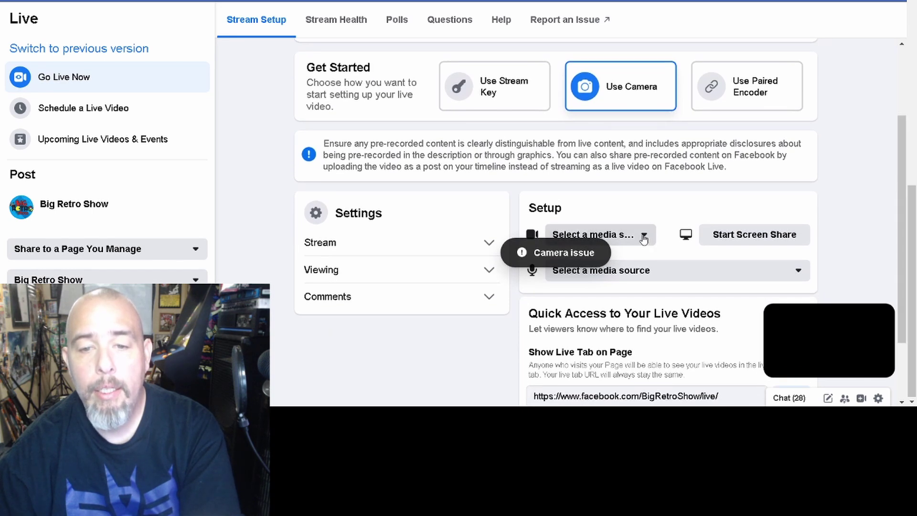
left_click(554, 251)
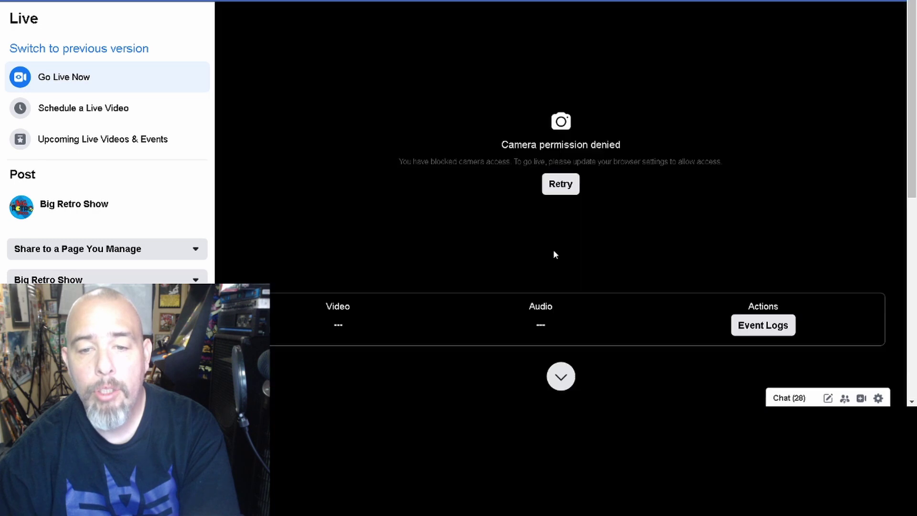
left_click(561, 184)
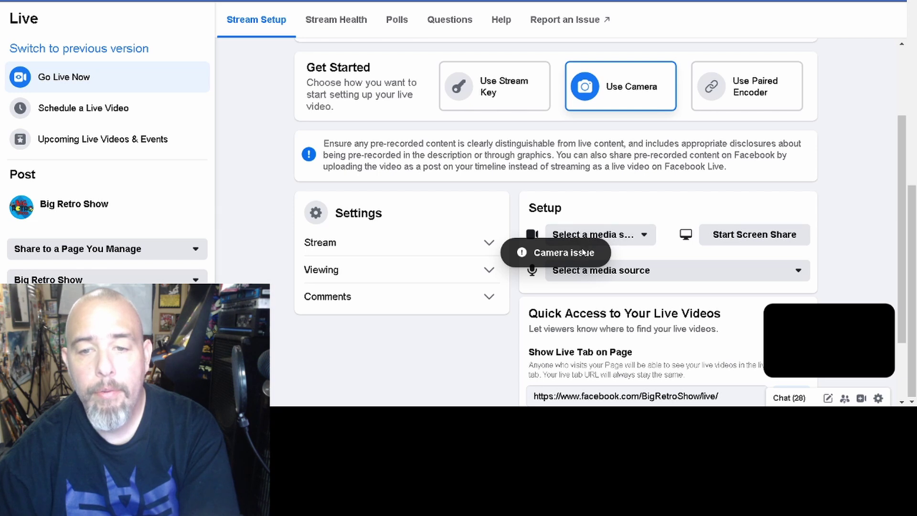
left_click(539, 250)
left_click(556, 186)
left_click(556, 186)
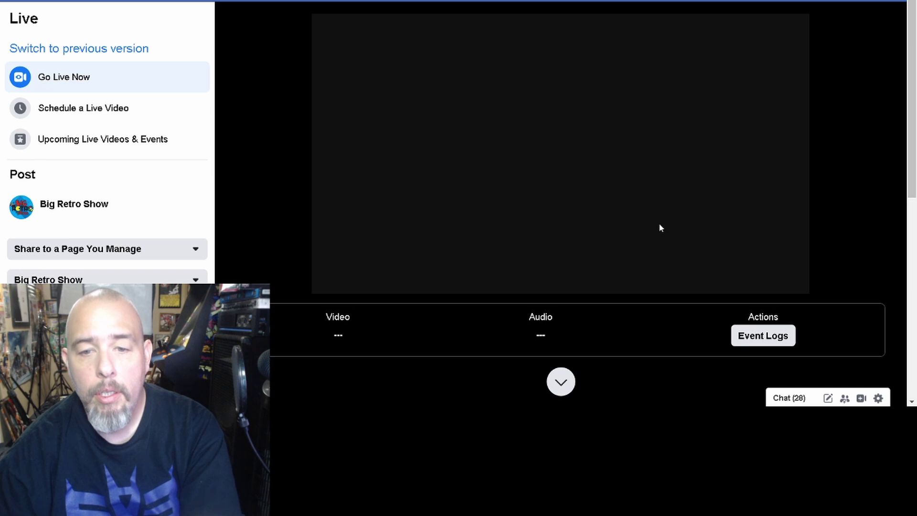
scroll(766, 203, "down", 4)
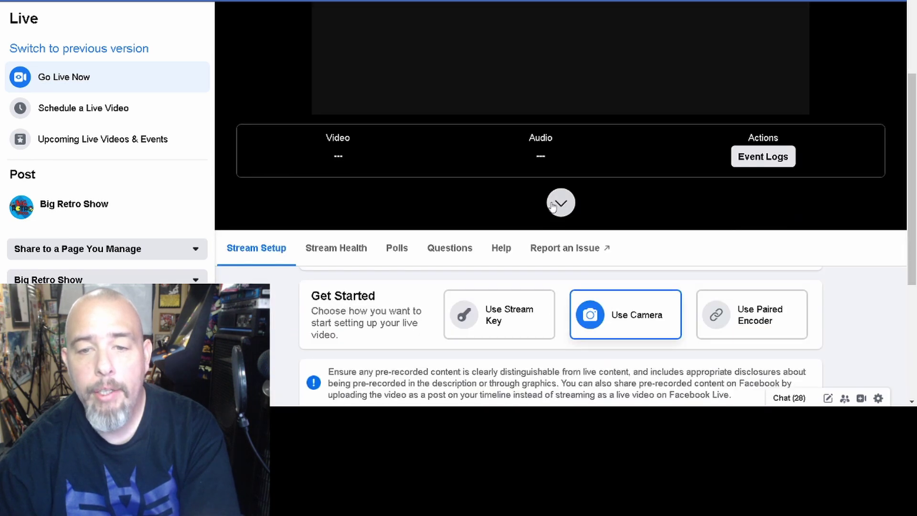
left_click(573, 207)
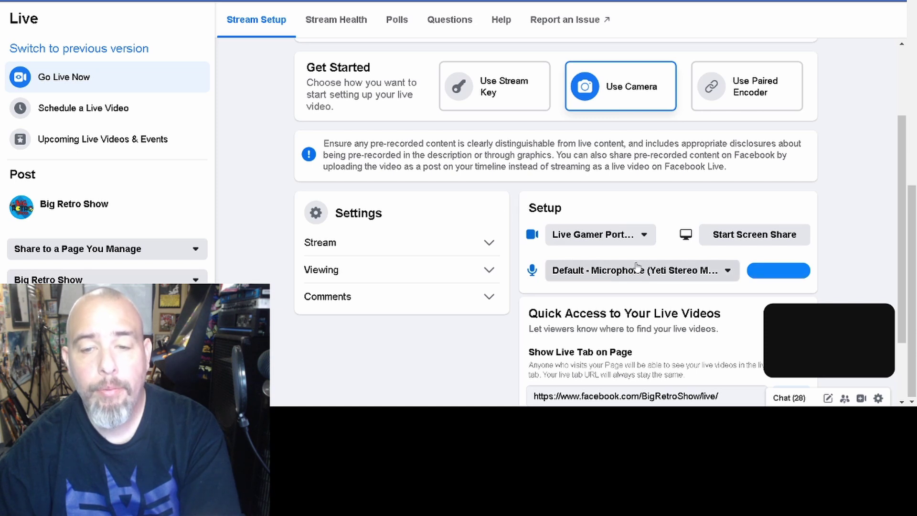
- Pick EOS Webcam Utility Beta from the camera dropdown as the video input
left_click(649, 236)
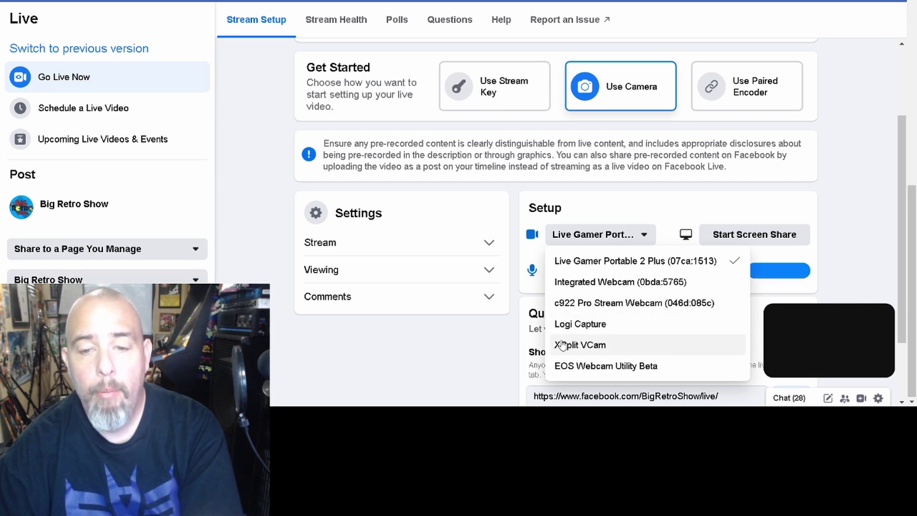
left_click(572, 367)
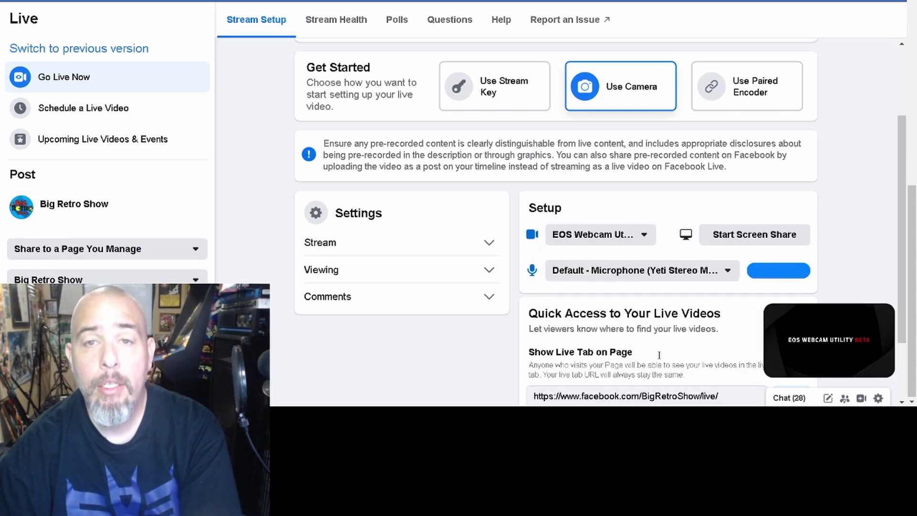
mouse_move(851, 338)
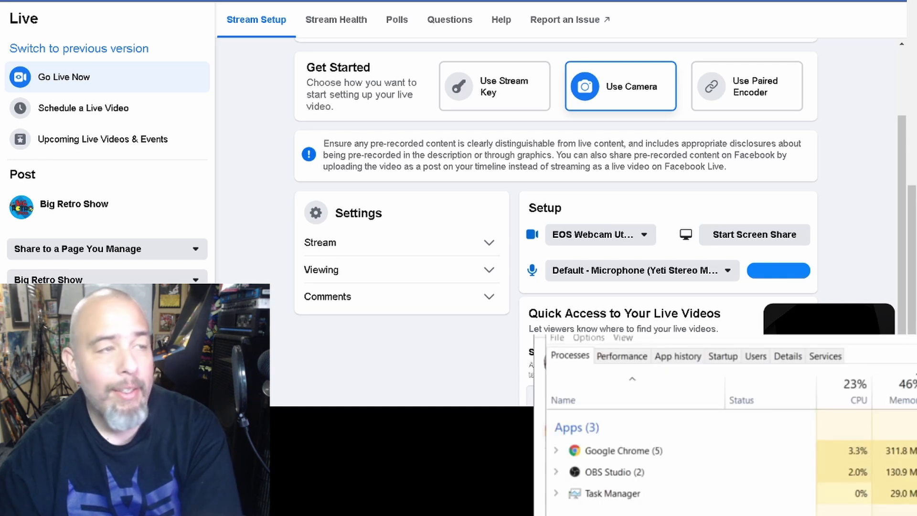
scroll(678, 463, "down", 5)
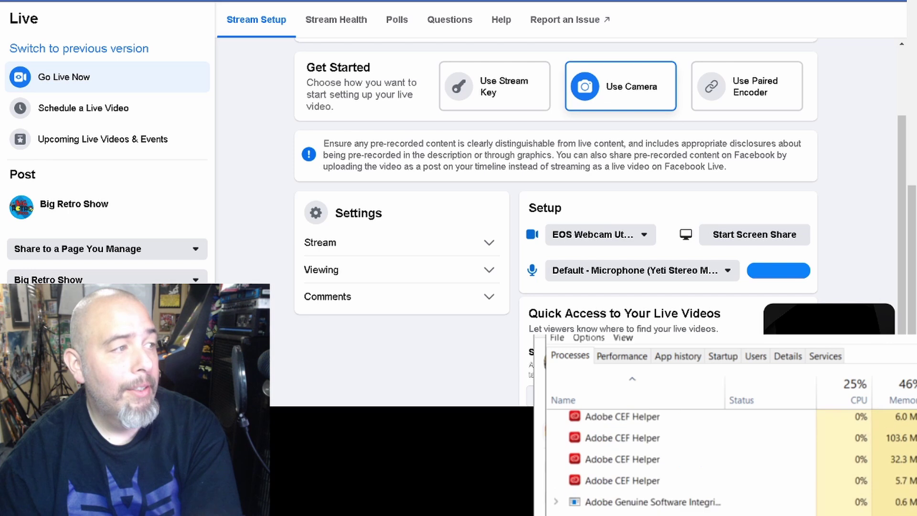
scroll(678, 464, "down", 3)
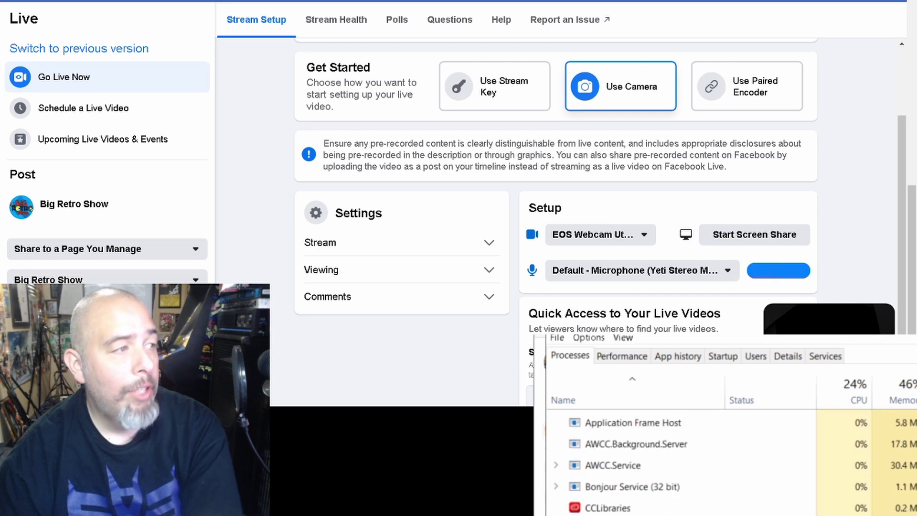
scroll(678, 463, "down", 3)
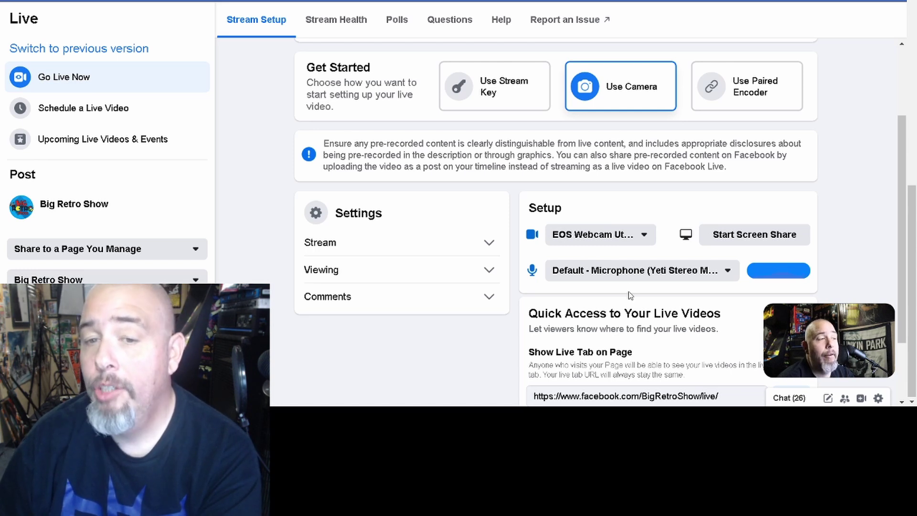
- Reselect EOS Webcam Utility Beta in the camera dropdown to show its feed
left_click(651, 239)
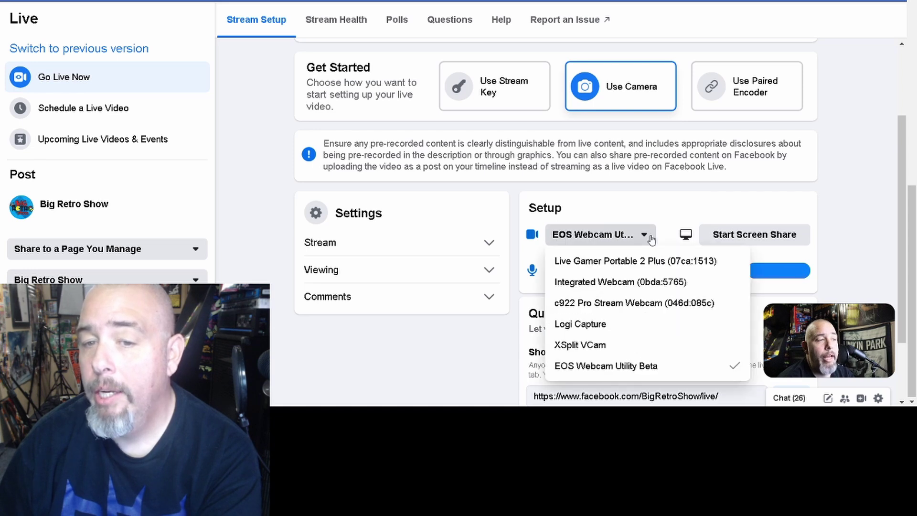
left_click(625, 367)
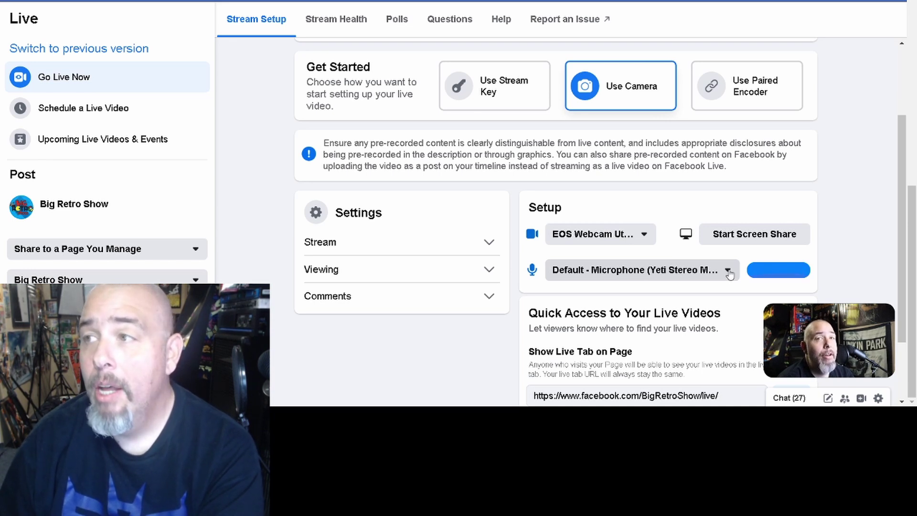
left_click(728, 271)
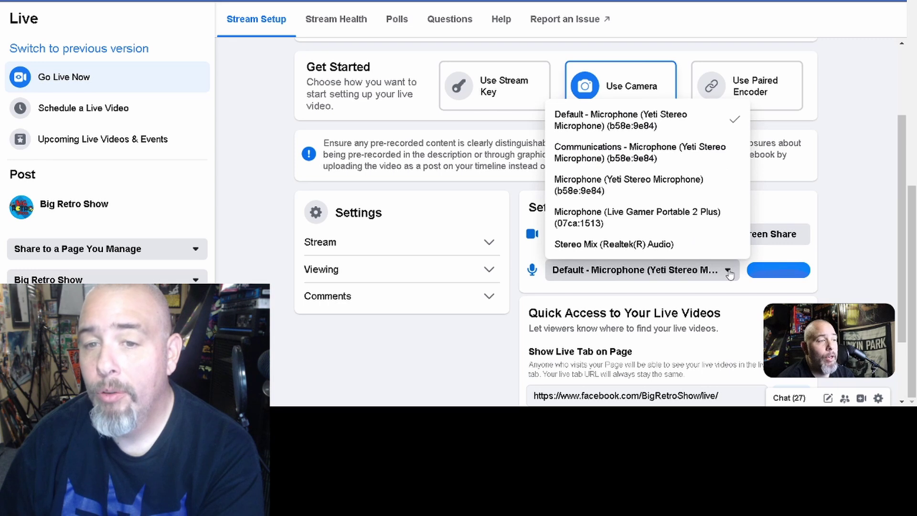
left_click(653, 125)
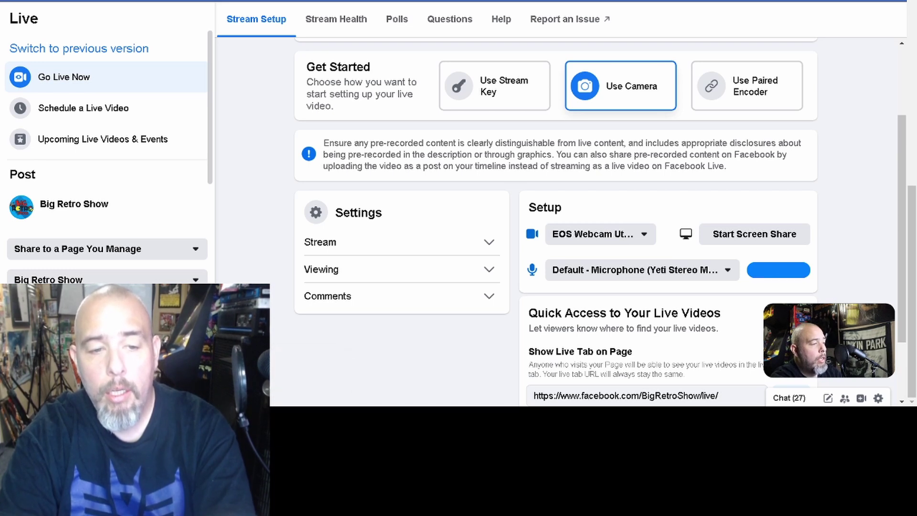
scroll(107, 143, "down", 1)
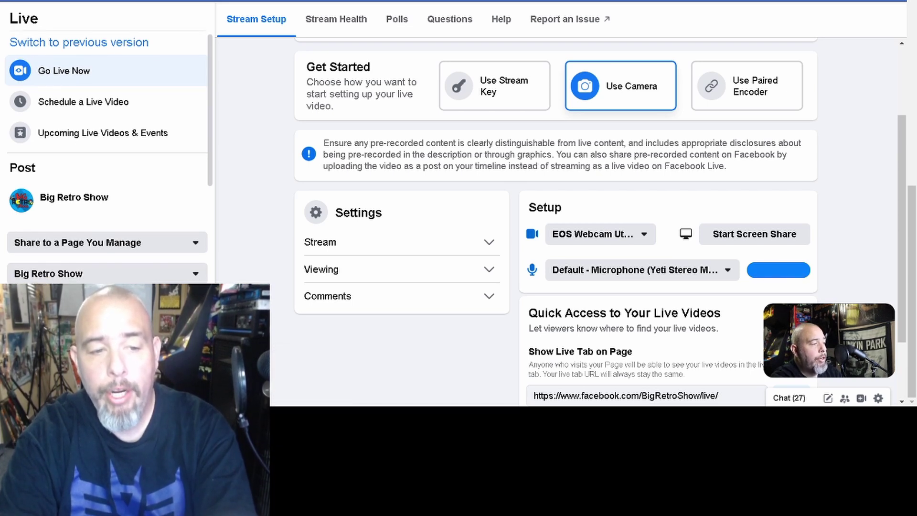